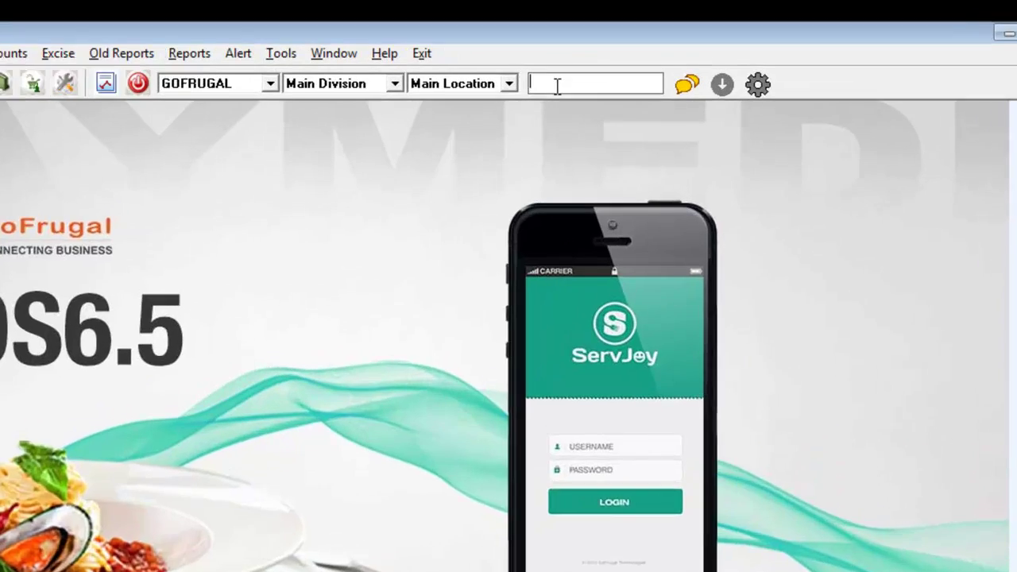
Step: Find the Purchase Returns screen by searching for "purchase re" and open it
text(purchase)
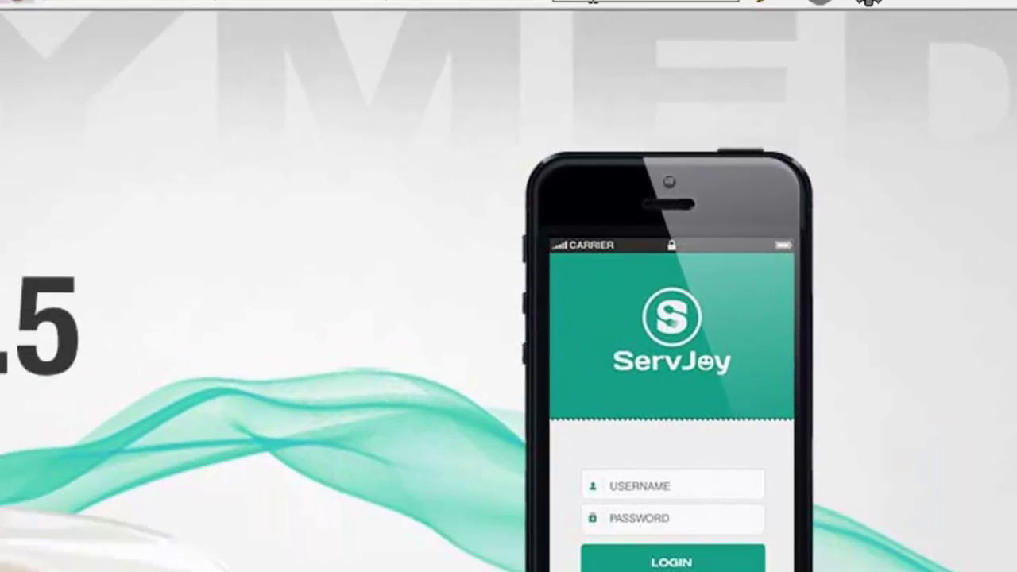
text( re)
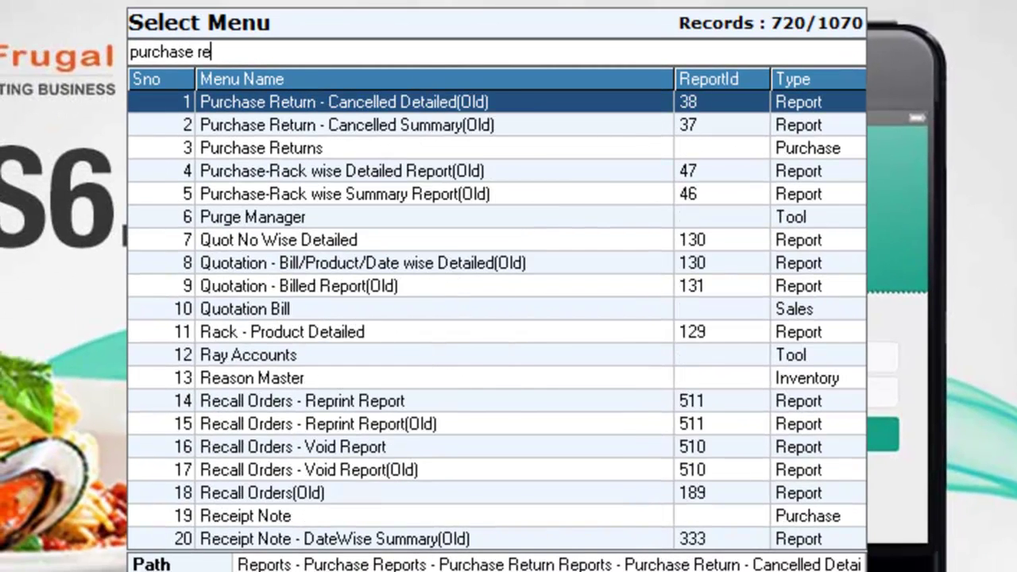
key(Down)
key(Down)
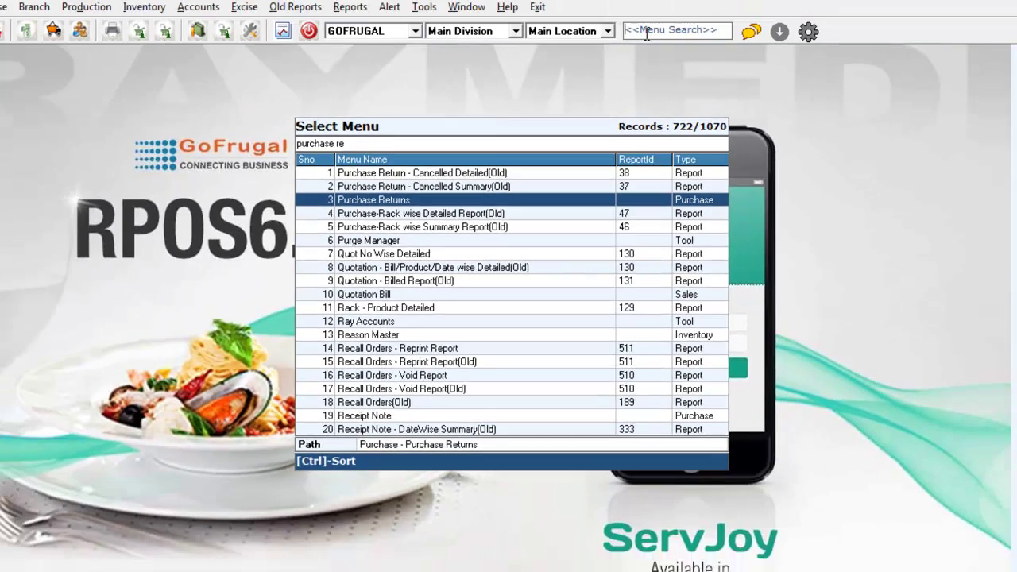
key(Return)
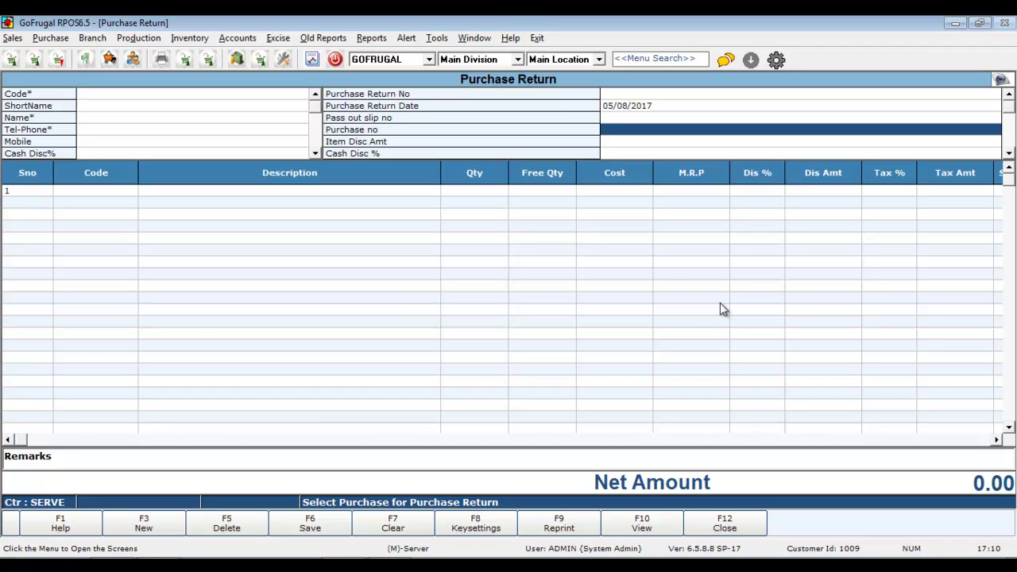
Step: Disable Return against MRC Only in the purchase return configuration and agree to continue despite the GST warning
click(14, 528)
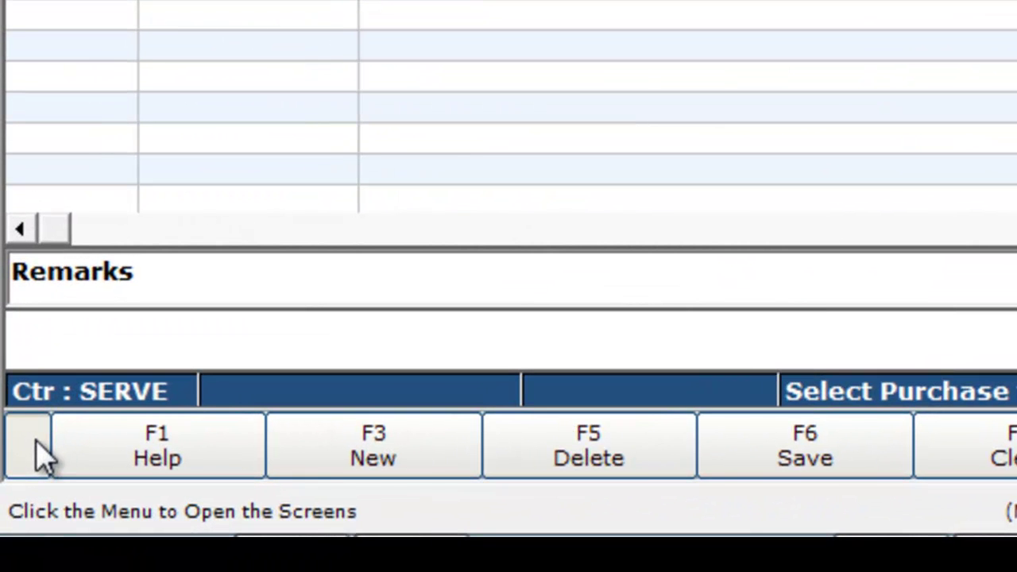
click(42, 457)
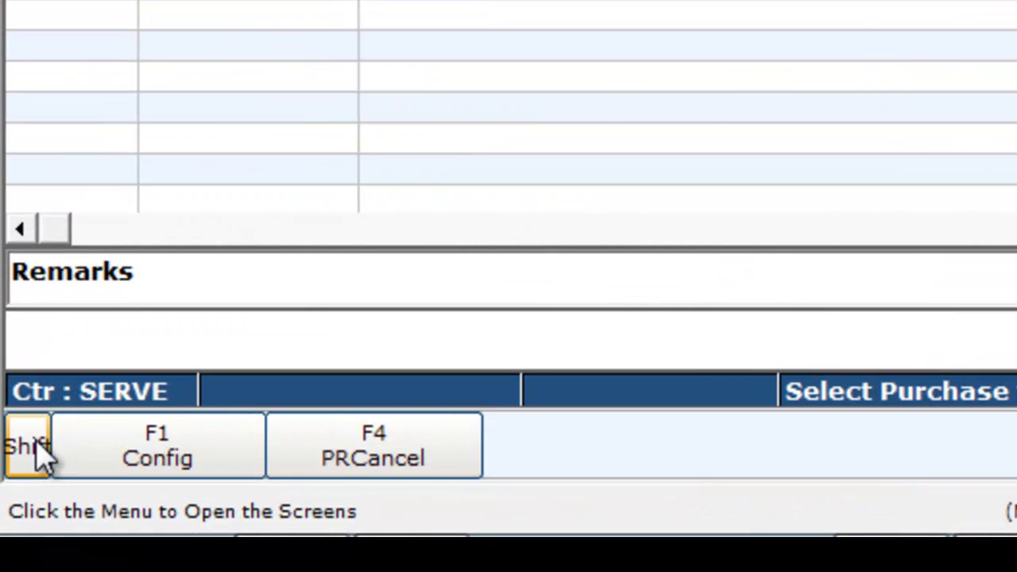
click(134, 470)
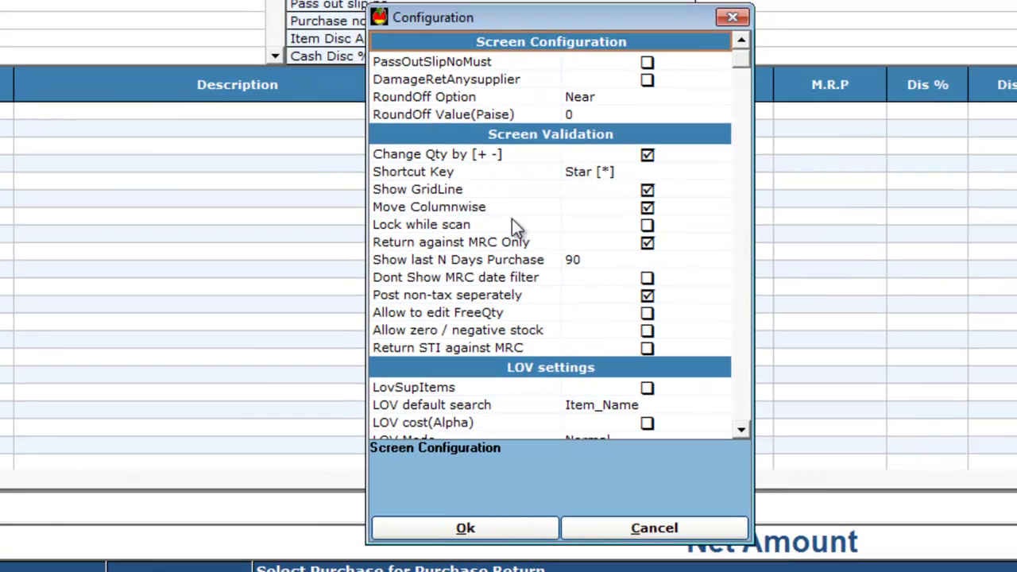
click(423, 247)
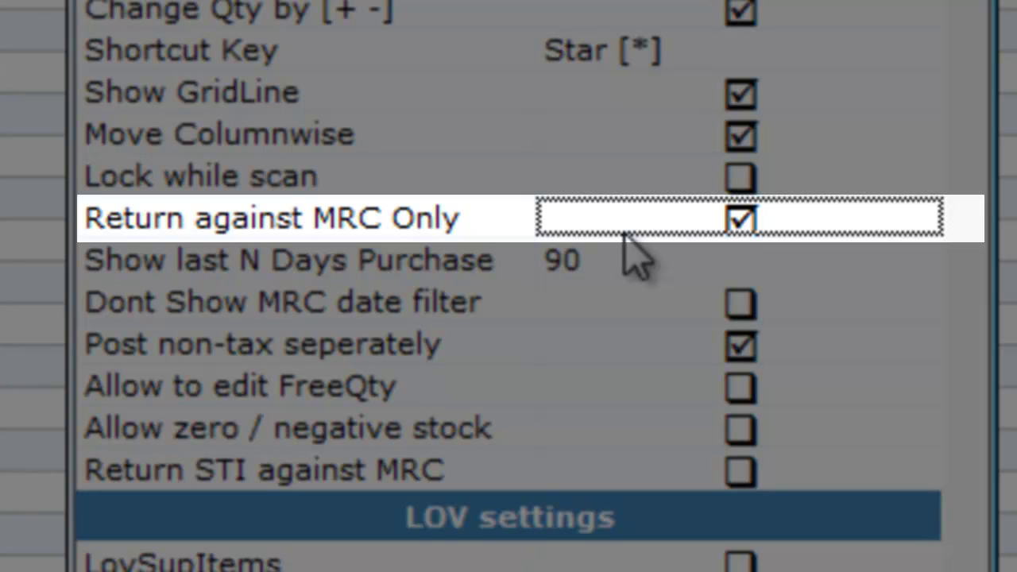
click(625, 234)
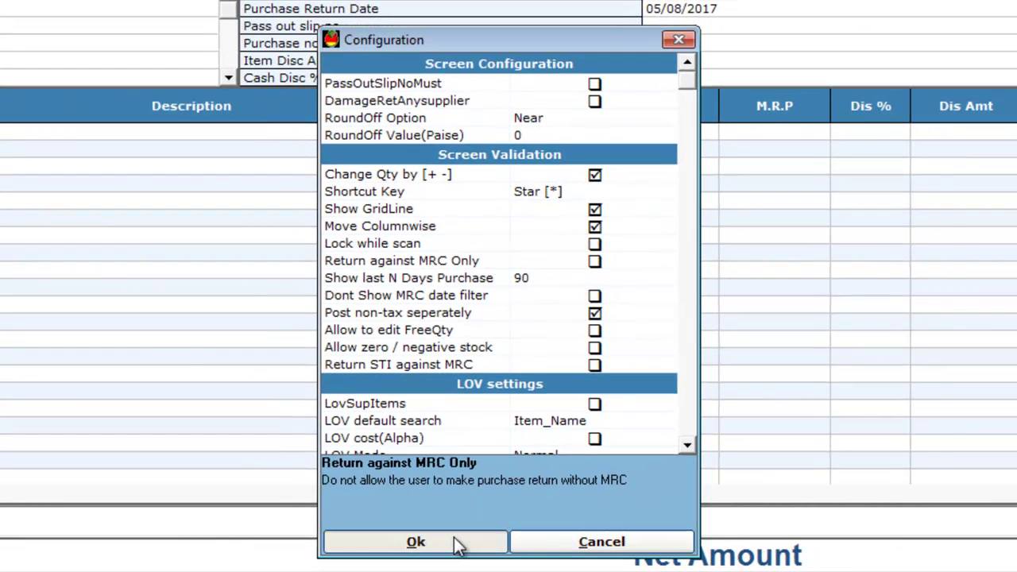
click(458, 543)
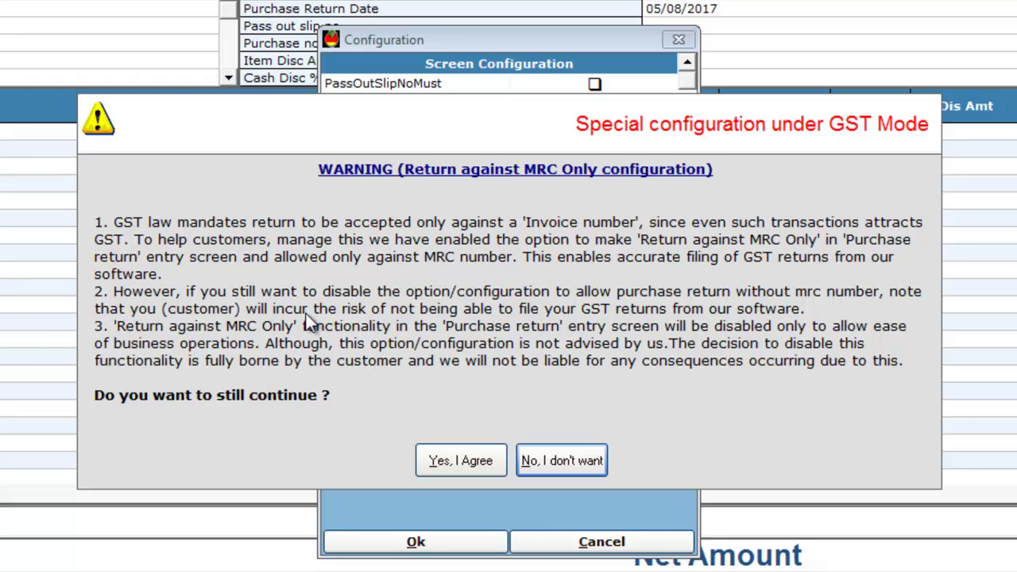
click(469, 458)
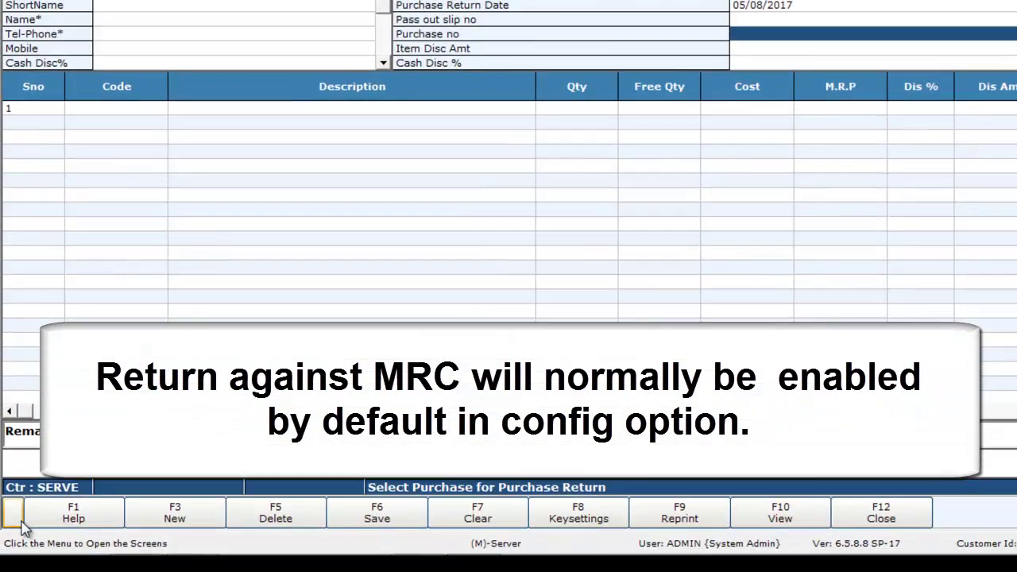
Step: Enable Return against MRC Only in the purchase return configuration and apply the change
click(10, 522)
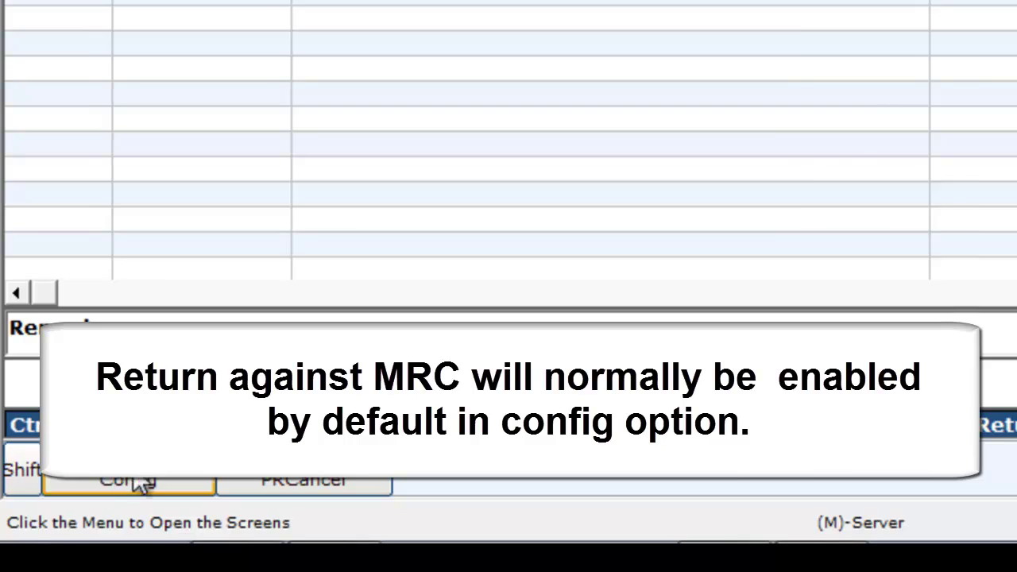
click(139, 483)
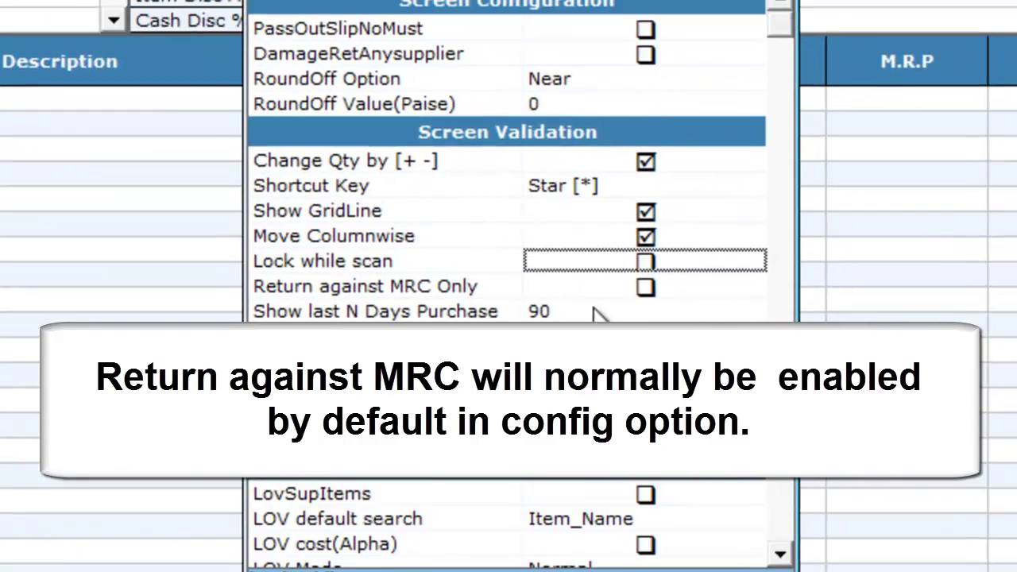
click(572, 274)
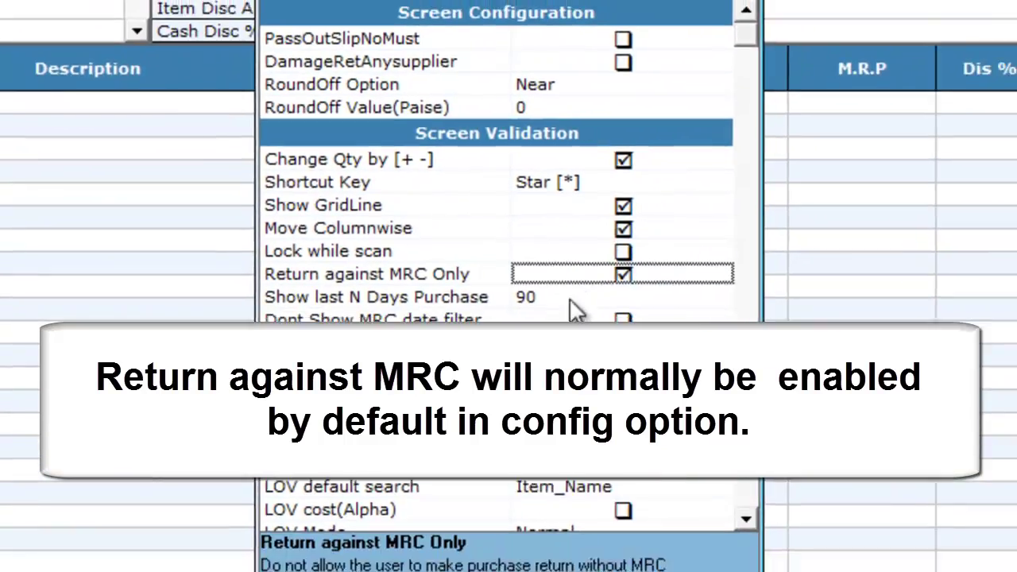
click(433, 540)
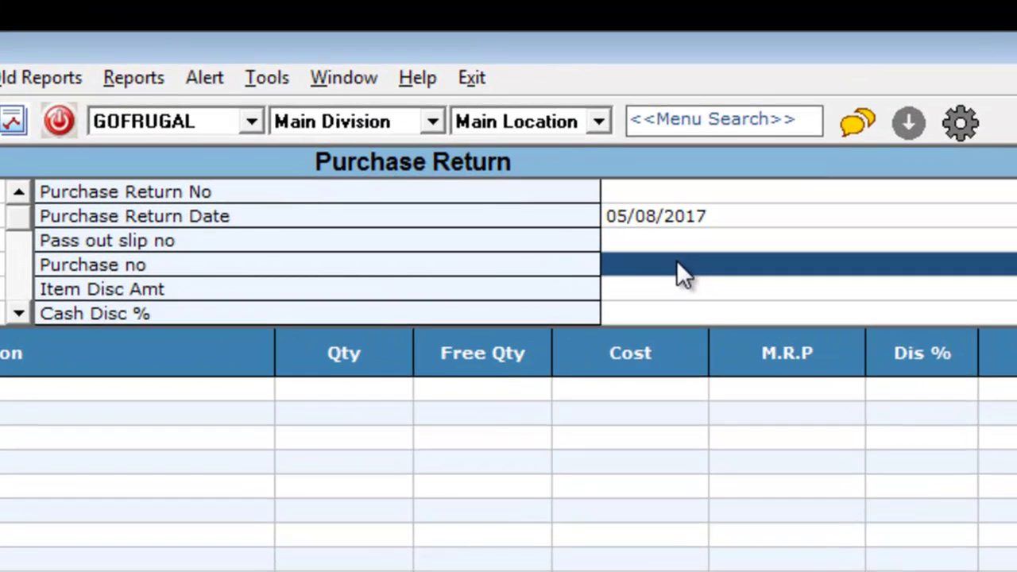
Step: Load purchase 1 using the invoice date range 07/05/2017 to 05/08/2017 and choose BIGBANYAN WHITE GL as the item to return
click(677, 264)
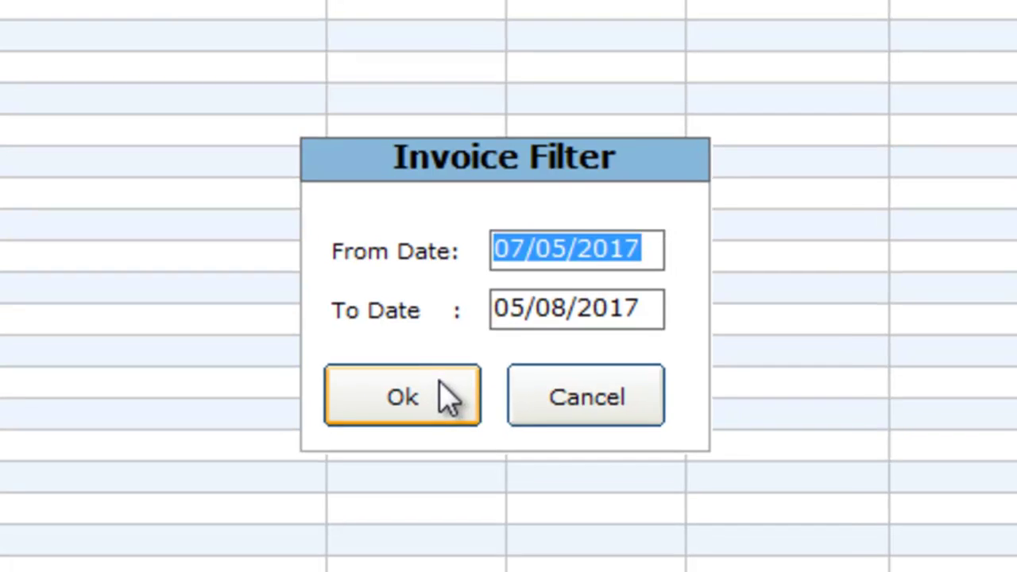
click(464, 403)
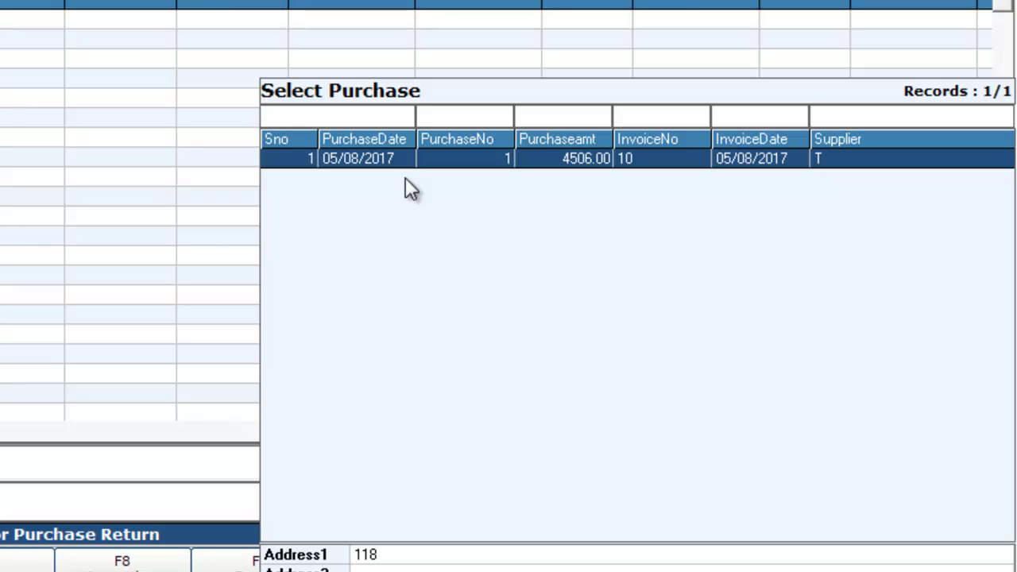
key(Return)
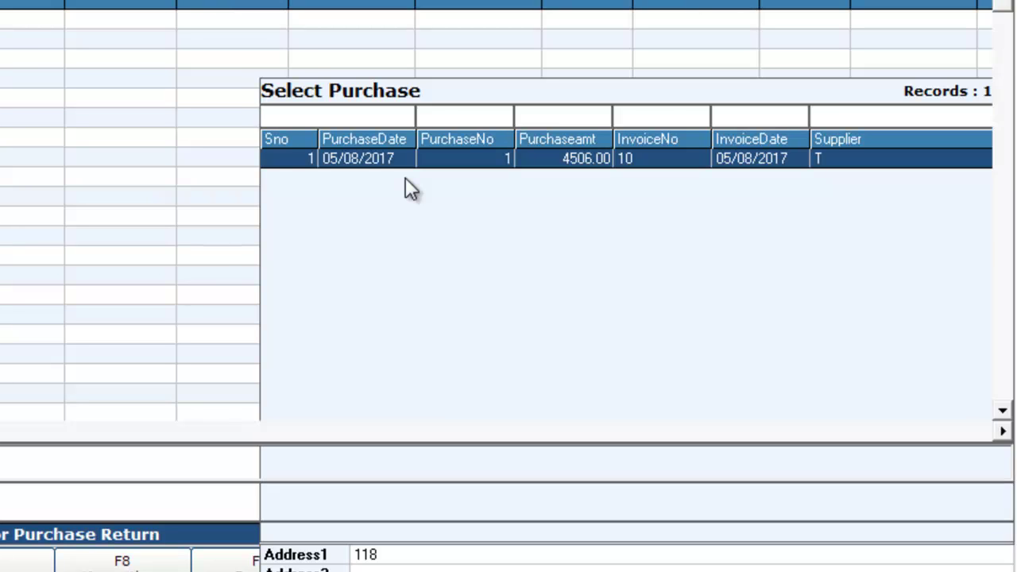
key(Down)
key(Down)
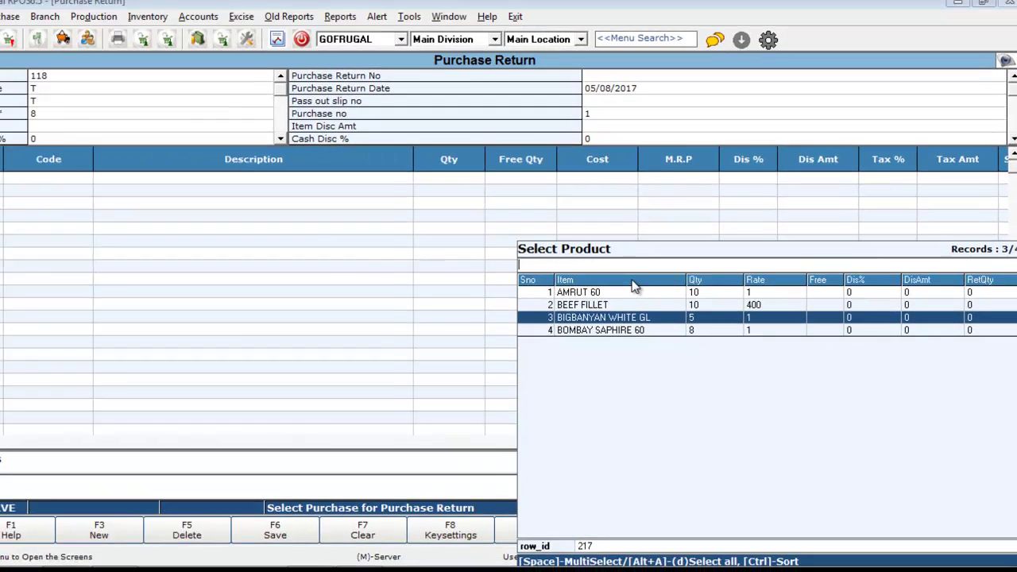
key(Return)
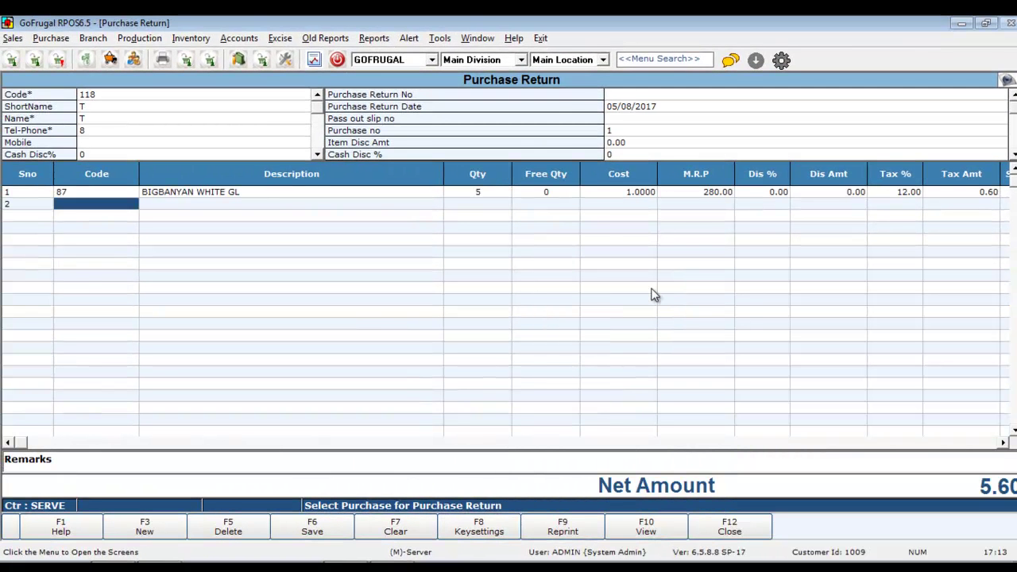
Step: Set the BIGBANYAN WHITE GL return quantity to 1 and save the purchase return
click(494, 193)
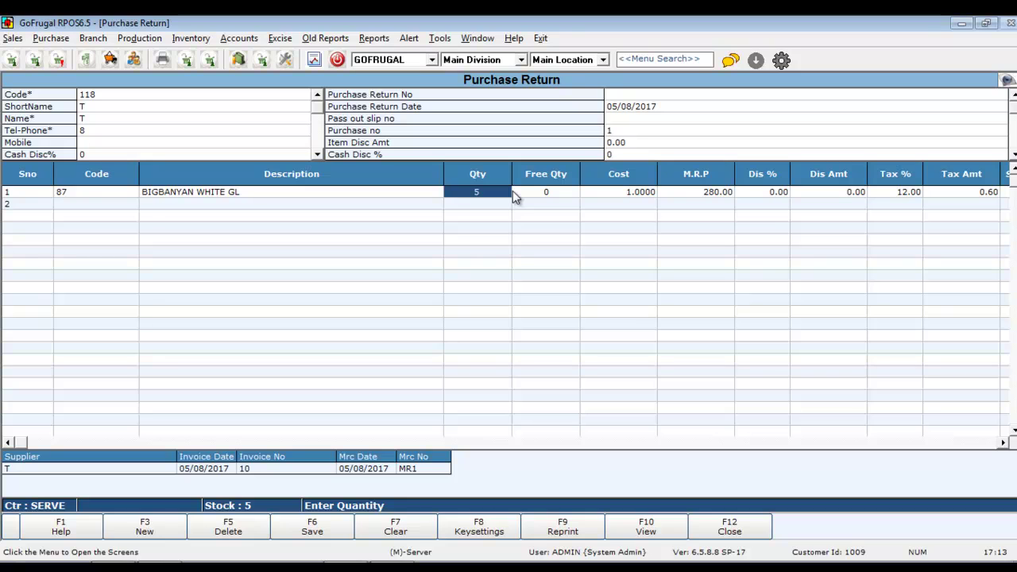
key(BackSpace)
text(1)
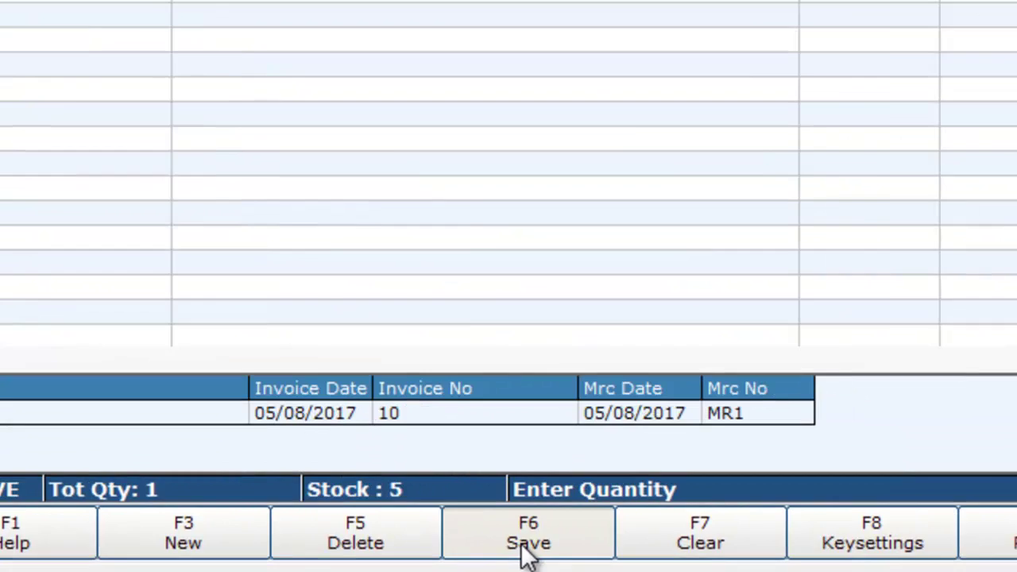
click(635, 490)
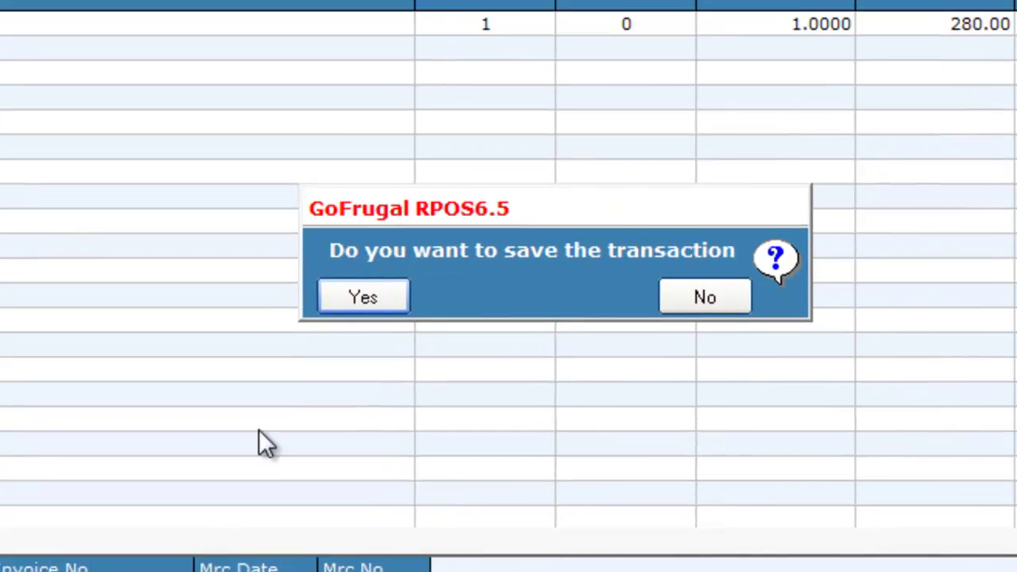
click(363, 297)
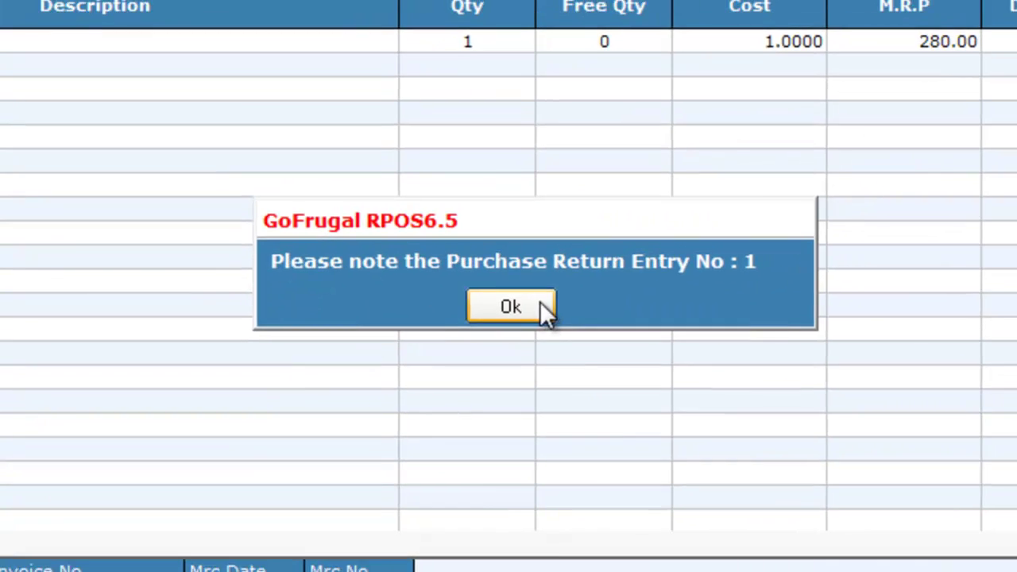
click(541, 303)
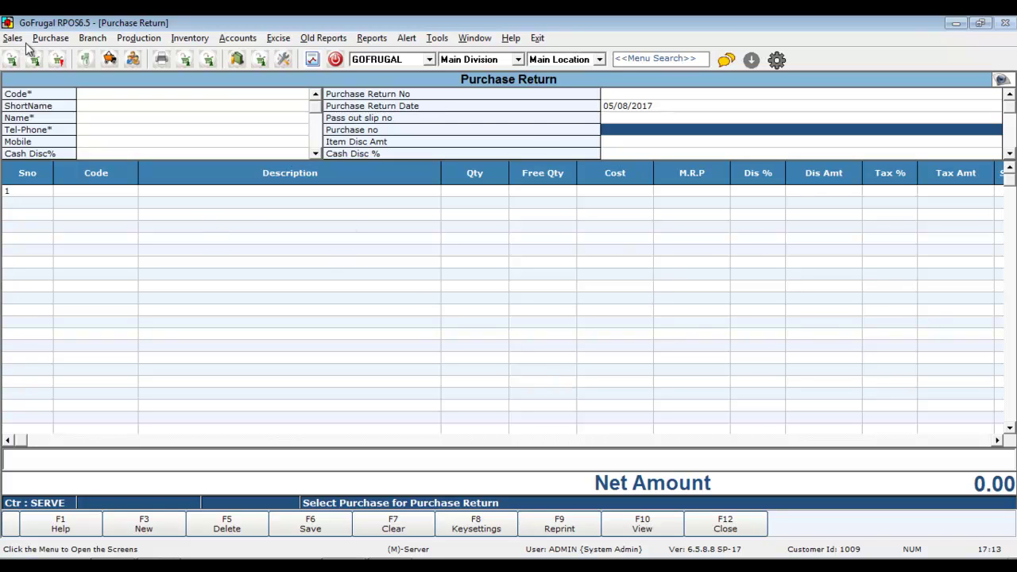
Step: Open a new Purchase entry and select supplier T
click(656, 64)
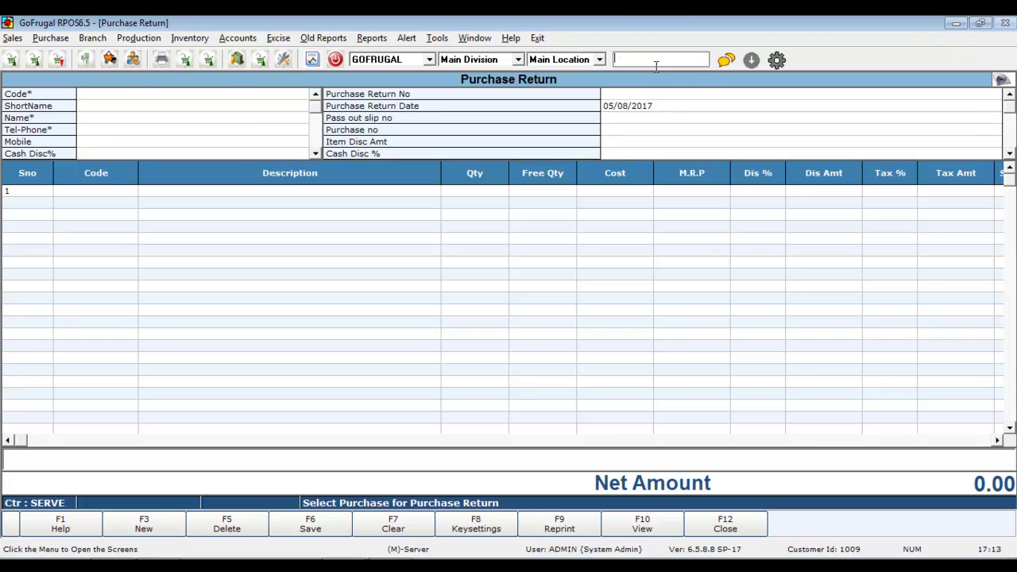
click(51, 38)
click(83, 142)
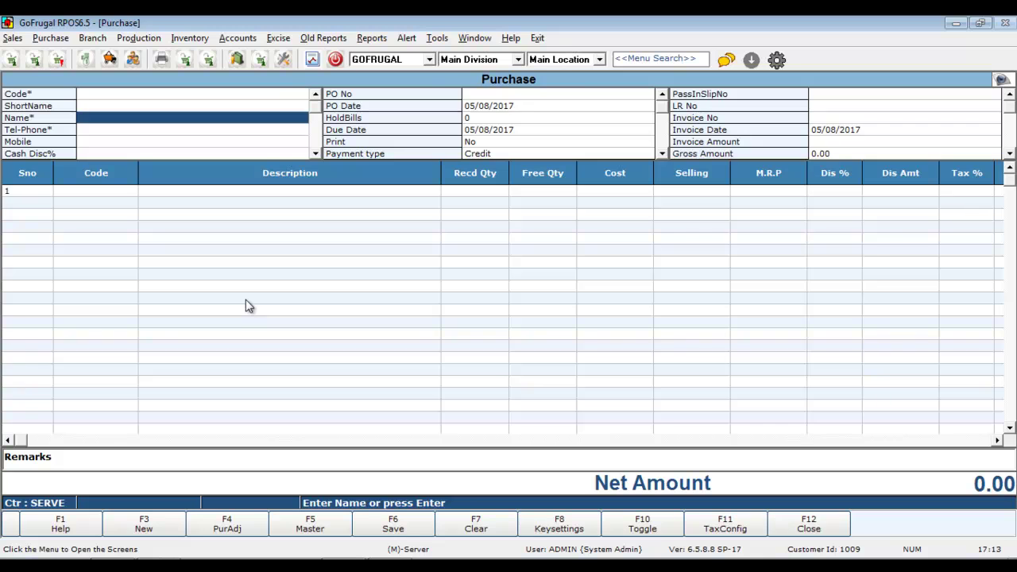
text(T)
key(Return)
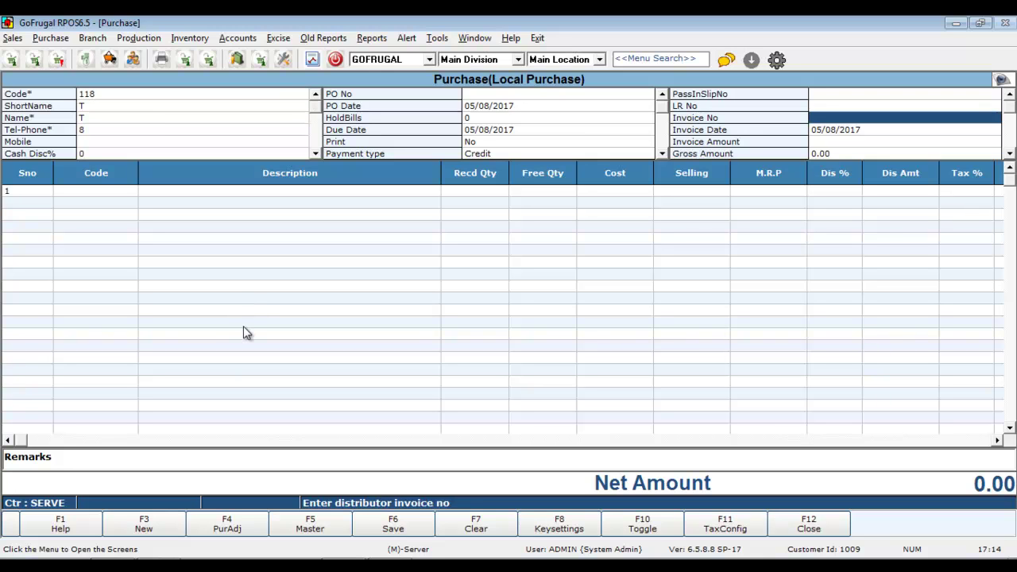
Step: Enter invoice number 100, accept the invoice date 05/08/2017 and set the invoice amount to 100
text(100)
key(Return)
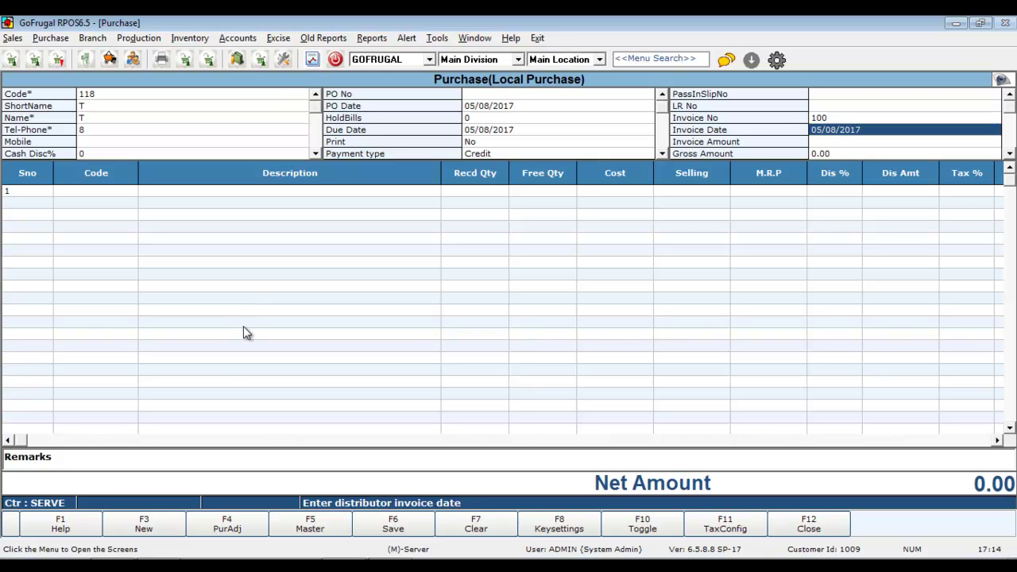
key(Return)
text(100)
key(Return)
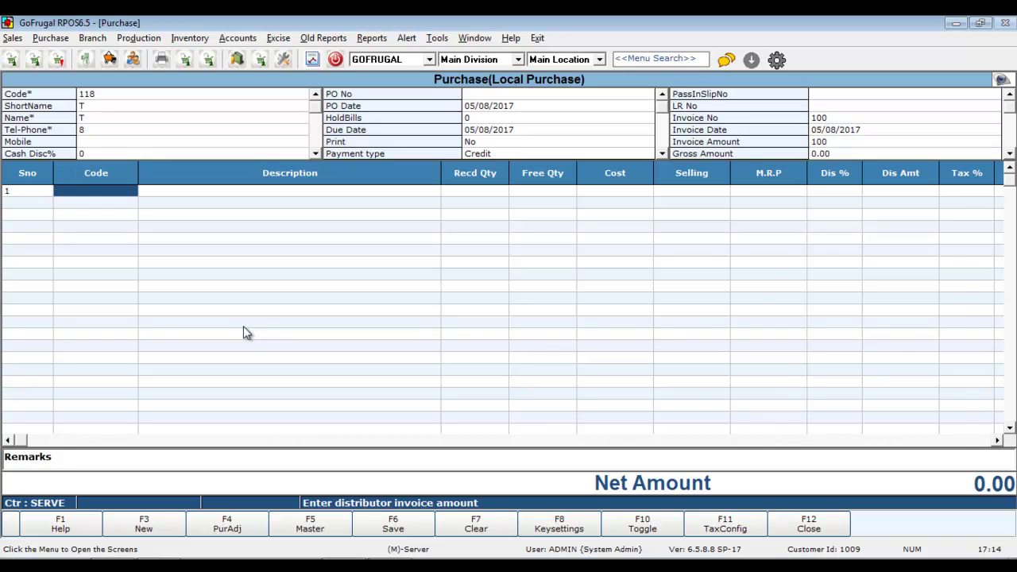
Step: Add the product AMRUT 60 to the purchase with a received quantity of 10
key(Return)
key(Down)
key(Down)
key(Down)
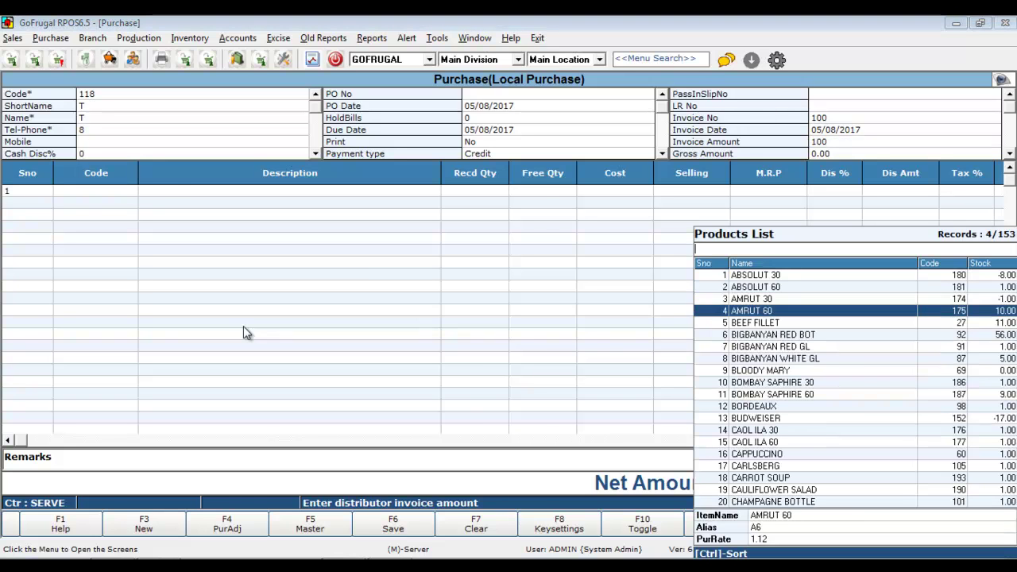
key(Return)
text(10)
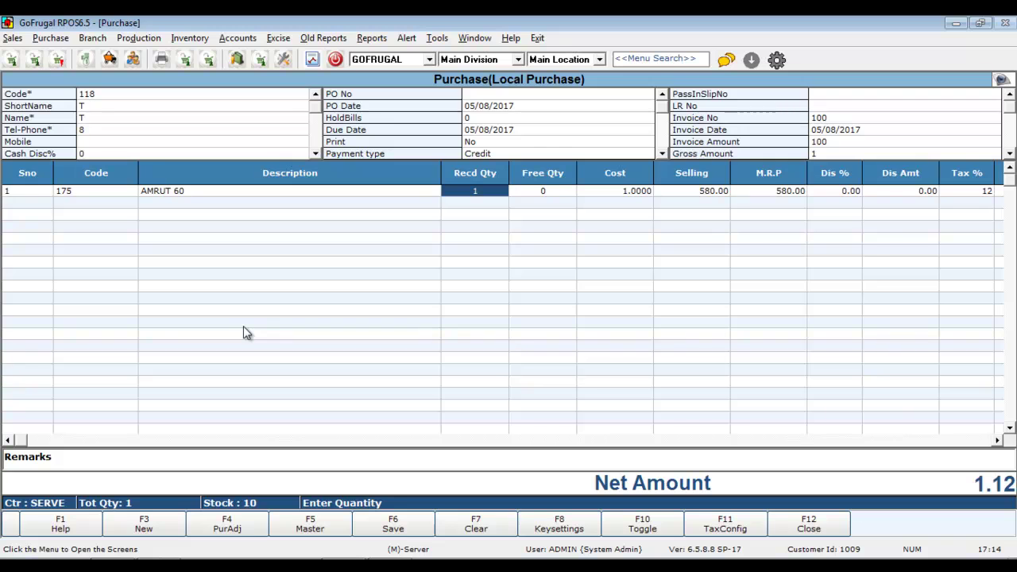
key(Return)
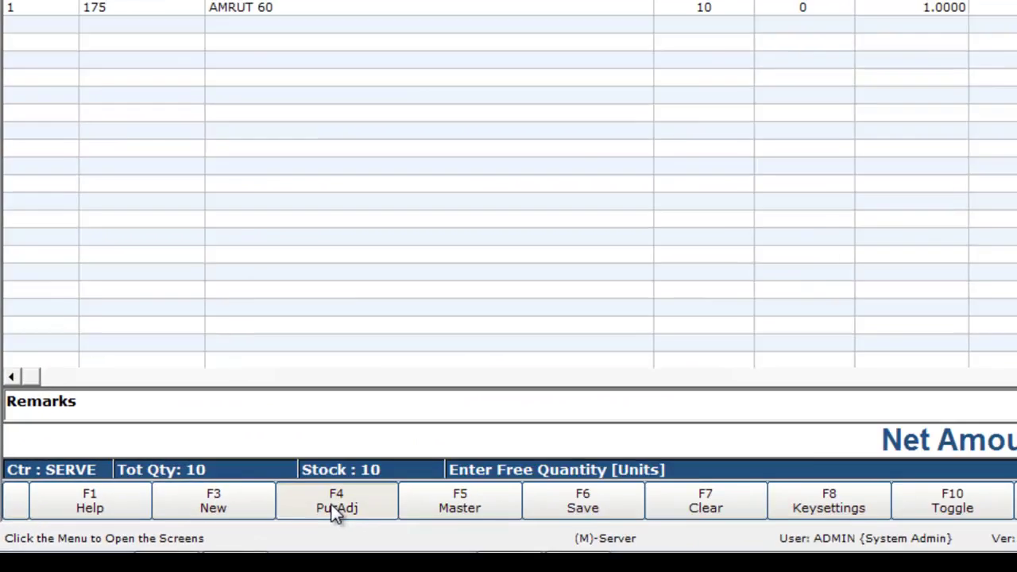
Step: Mark the pending BIGBANYAN WHITE GL return as Adjusted in the purchase return adjustment and close the adjustment list
click(565, 473)
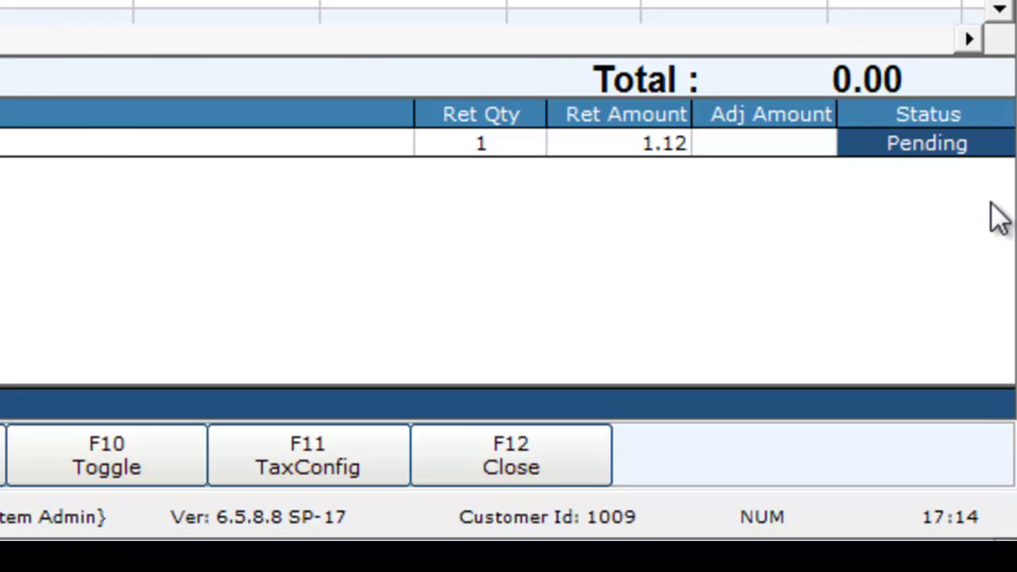
click(947, 143)
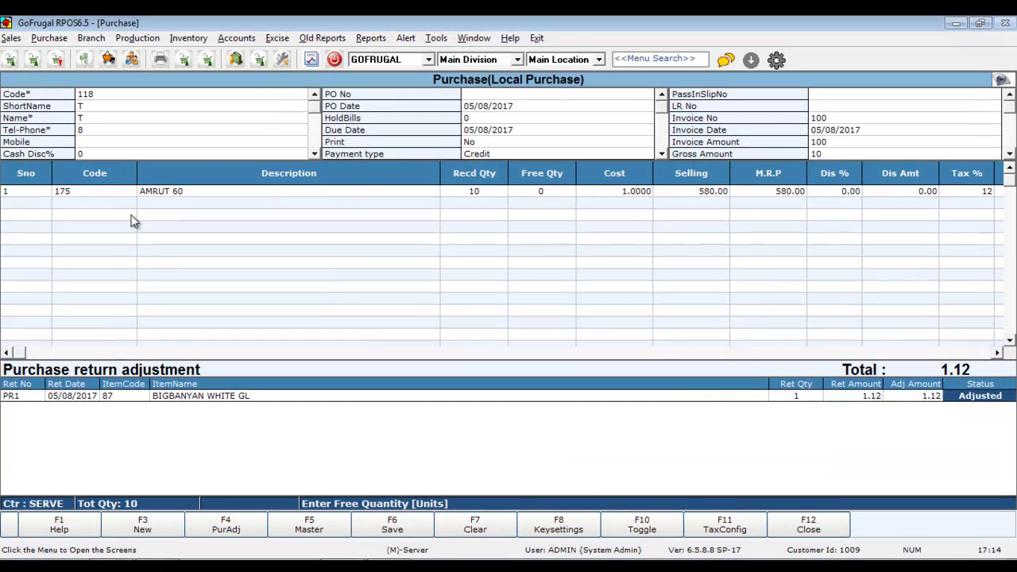
key(F12)
Step: Set the purchase's invoice amount to 10 and save the transaction
click(878, 143)
text(1)
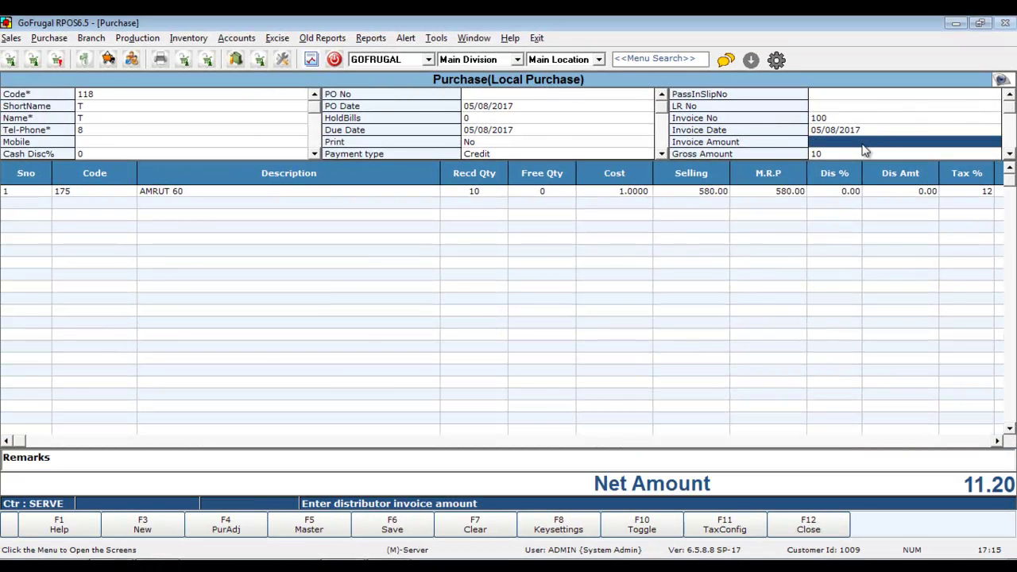
text(0)
key(Return)
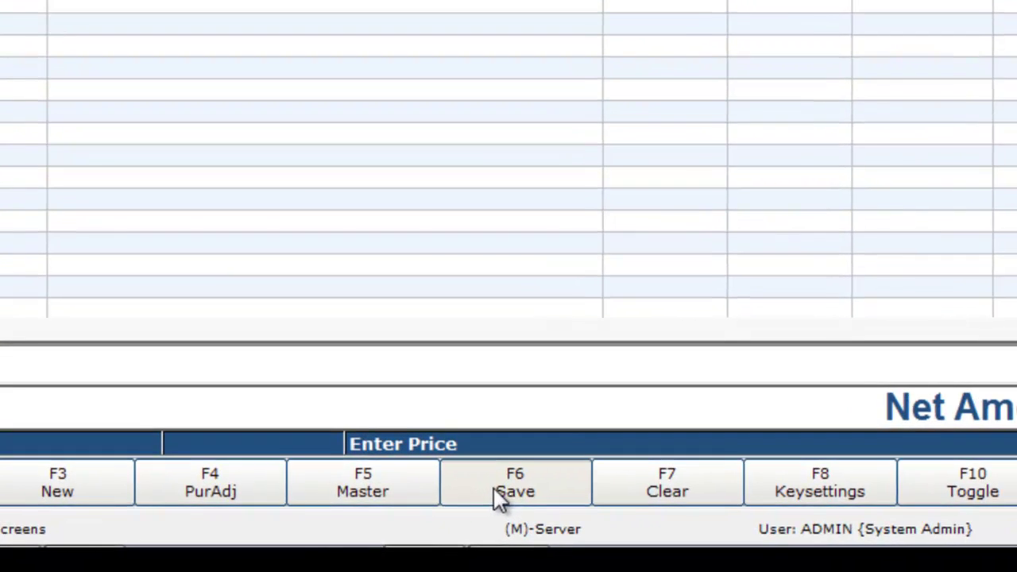
click(390, 527)
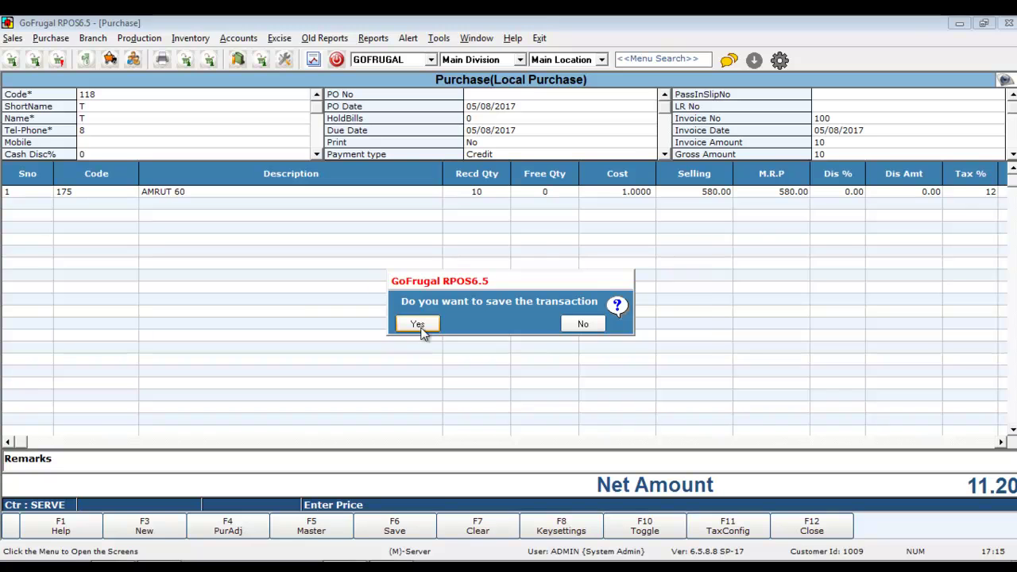
click(419, 321)
key(Return)
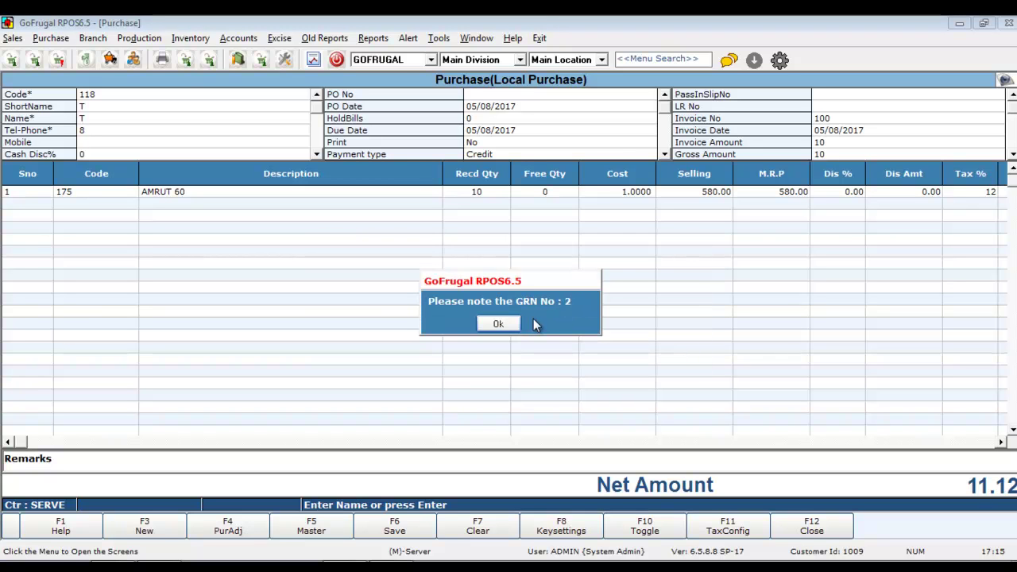